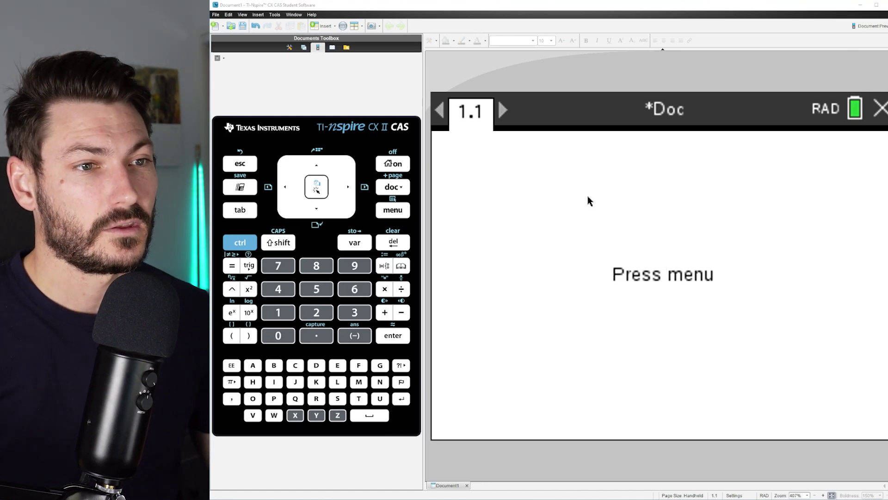
# - Add a new Lists & Spreadsheet page to the document
pyautogui.click(243, 244)
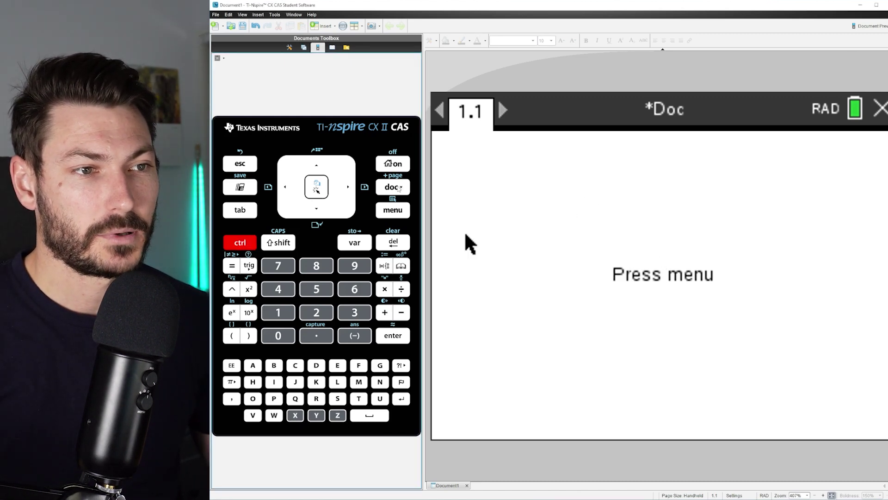
pyautogui.click(397, 188)
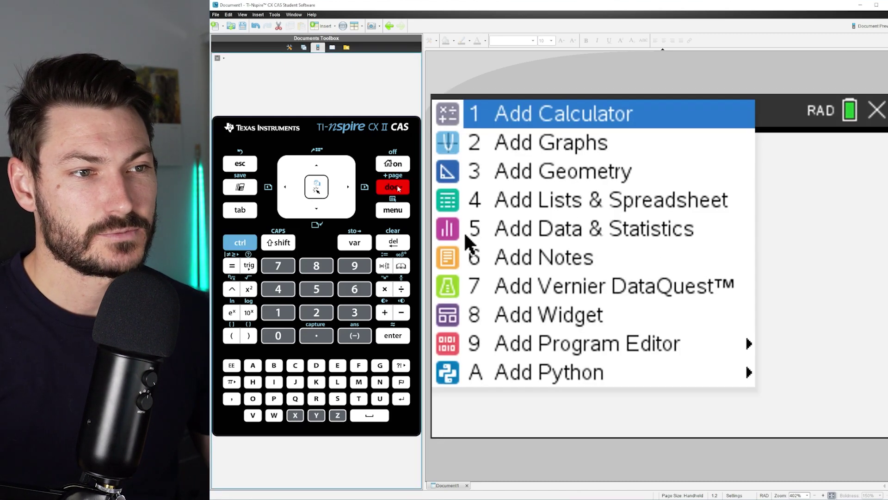
pyautogui.click(556, 206)
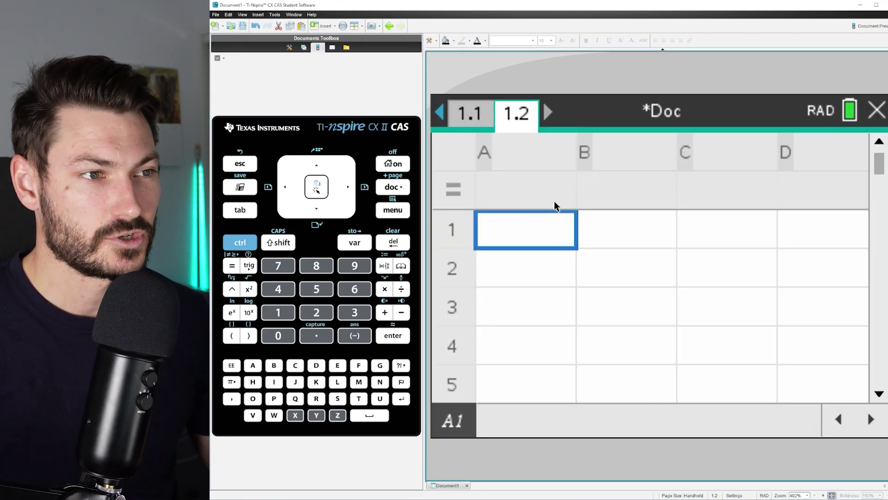
# - Name column A 'n' and enter 0, 1 and 2 in cells A1 to A3
pyautogui.click(520, 165)
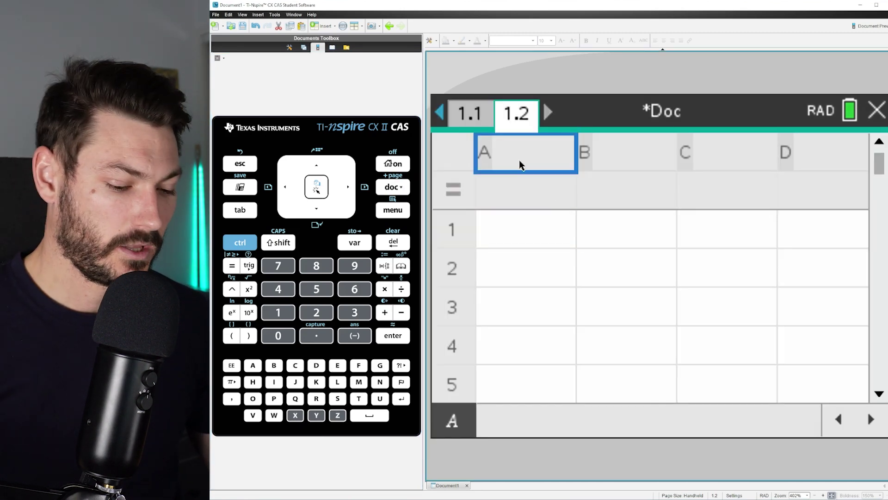
pyautogui.write('n')
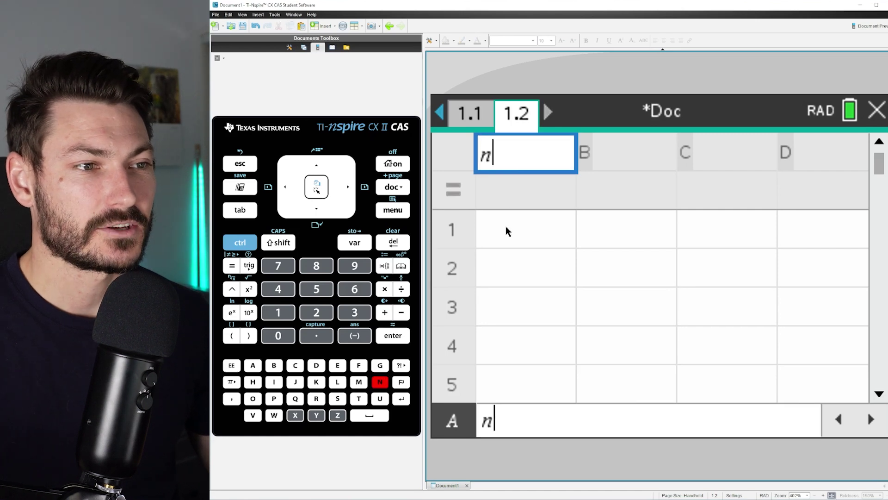
pyautogui.press('Return')
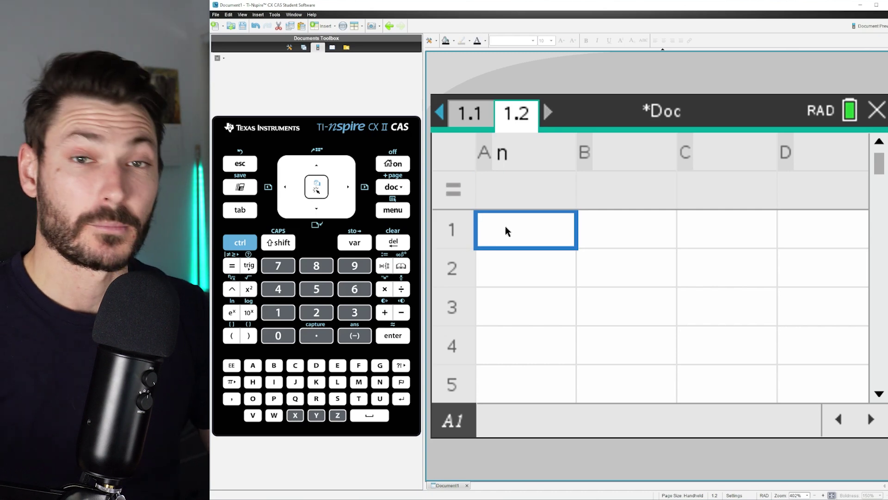
pyautogui.write('0')
pyautogui.press('Return')
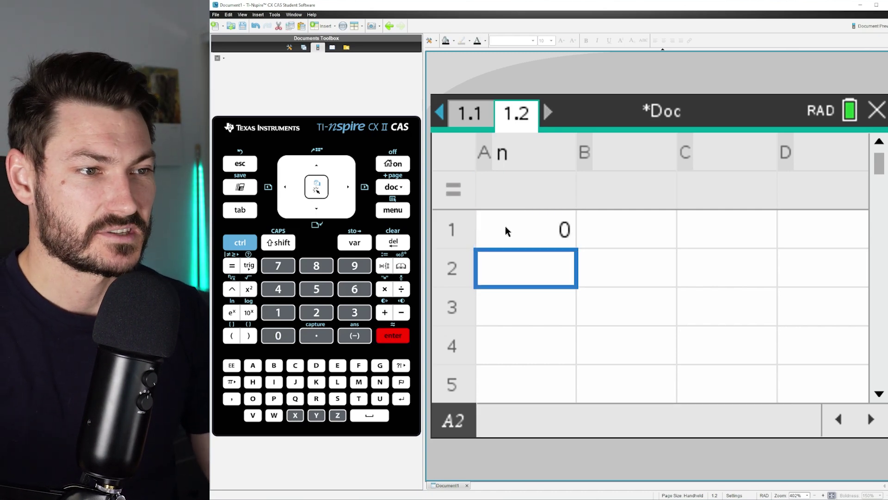
pyautogui.write('1')
pyautogui.press('Return')
pyautogui.write('2')
pyautogui.press('Return')
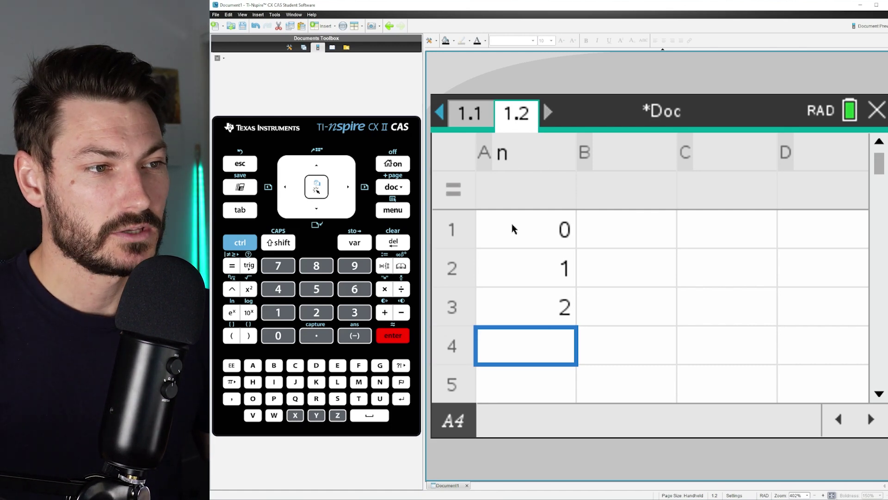
# - Fill column n from the 0, 1, 2 pattern down to 30 in row 31
pyautogui.moveTo(532, 229); pyautogui.dragTo(537, 306)
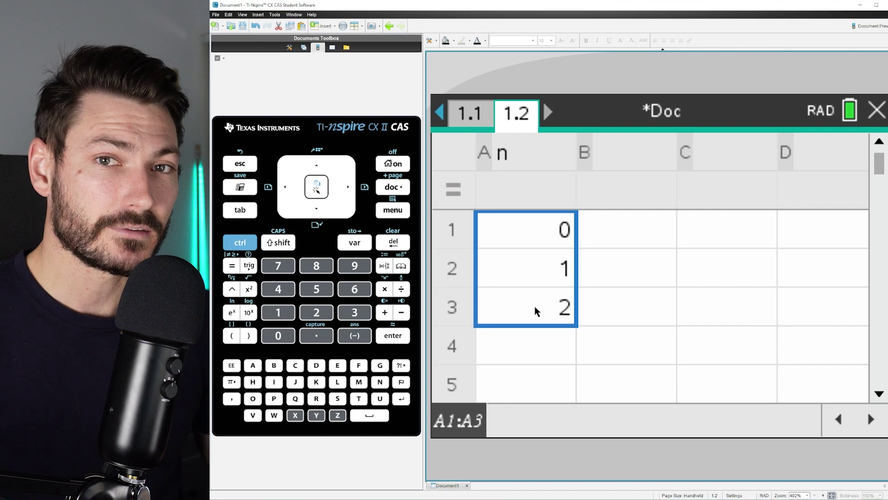
pyautogui.rightClick(475, 233)
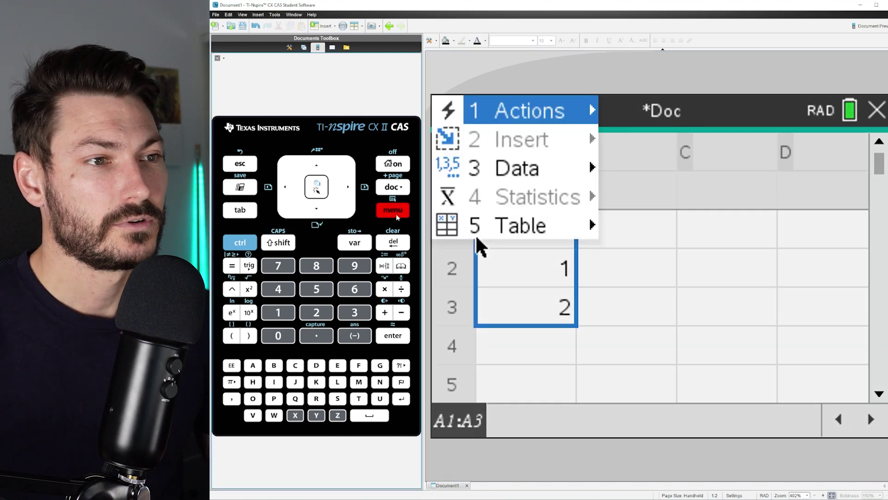
pyautogui.click(555, 175)
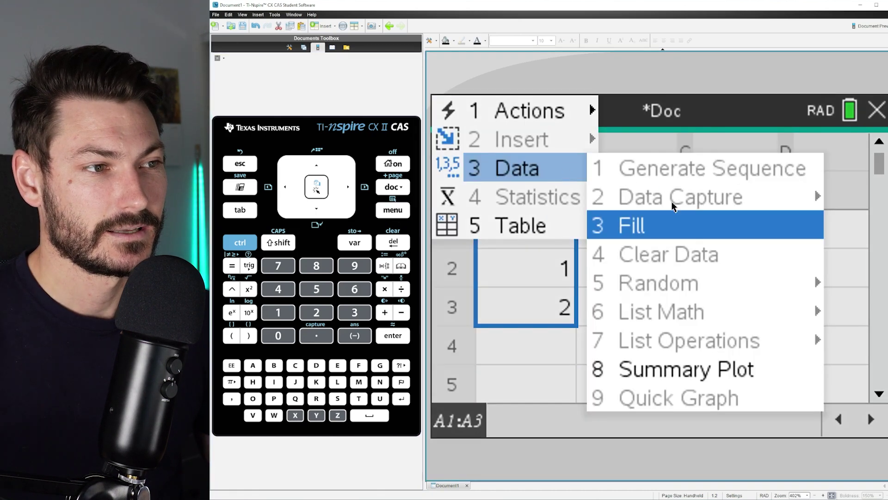
pyautogui.click(664, 232)
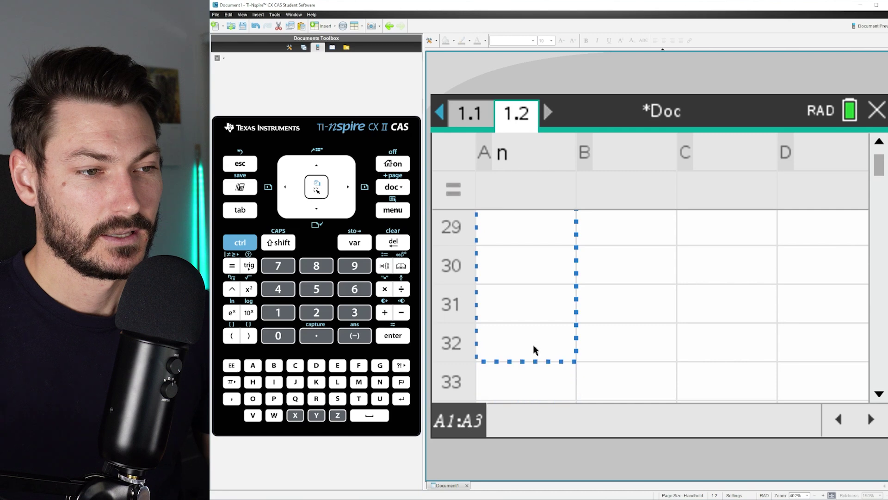
pyautogui.click(532, 315)
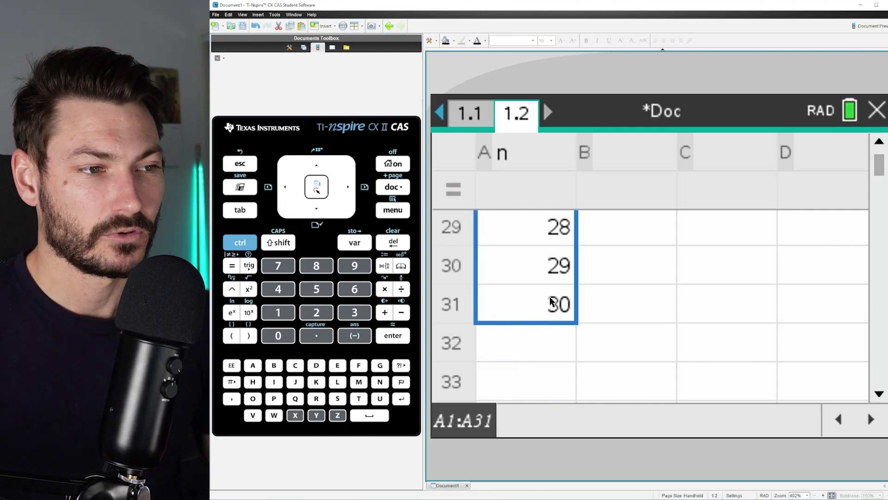
pyautogui.click(616, 303)
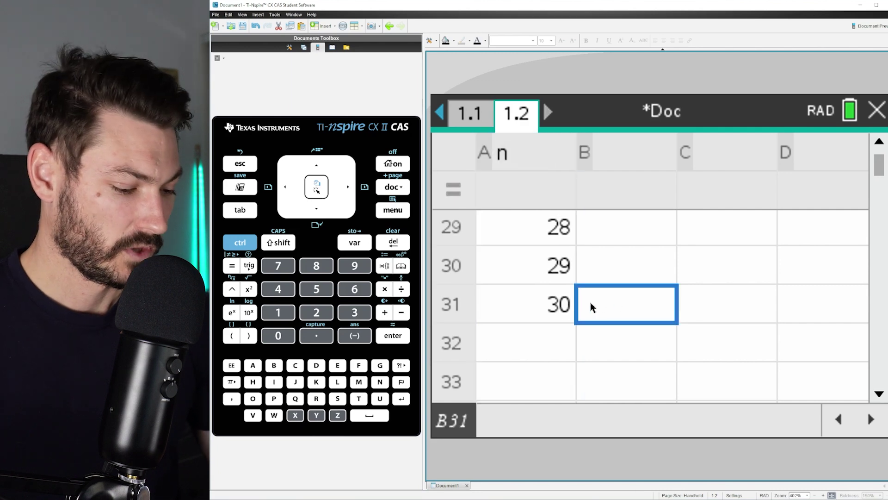
pyautogui.press('Up')
pyautogui.press('Up')
pyautogui.press('Up')
pyautogui.press('Up')
pyautogui.press('Up')
pyautogui.press('Up')
pyautogui.press('Up')
pyautogui.press('Up')
pyautogui.press('Up')
pyautogui.press('Up')
pyautogui.press('Up')
pyautogui.press('Up')
pyautogui.press('Up')
pyautogui.press('Up')
pyautogui.press('Up')
pyautogui.press('Up')
pyautogui.press('Up')
pyautogui.press('Up')
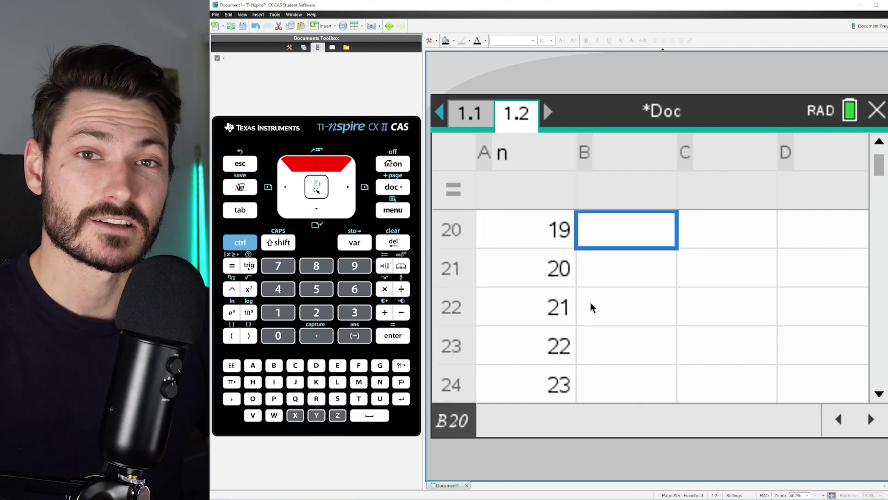
pyautogui.press('Up')
pyautogui.press('Up')
pyautogui.press('Up')
pyautogui.press('Up')
pyautogui.press('Up')
pyautogui.press('Up')
pyautogui.press('Up')
pyautogui.press('Up')
pyautogui.press('Up')
pyautogui.press('Up')
pyautogui.press('Up')
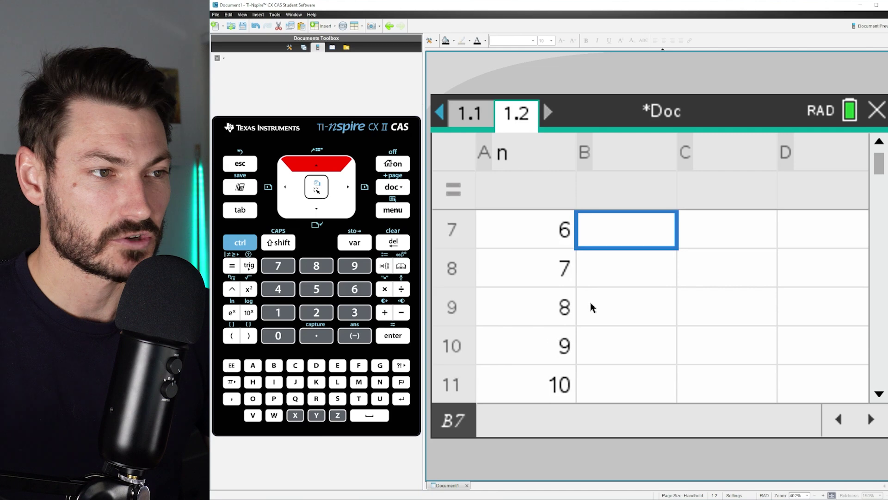
pyautogui.press('Left')
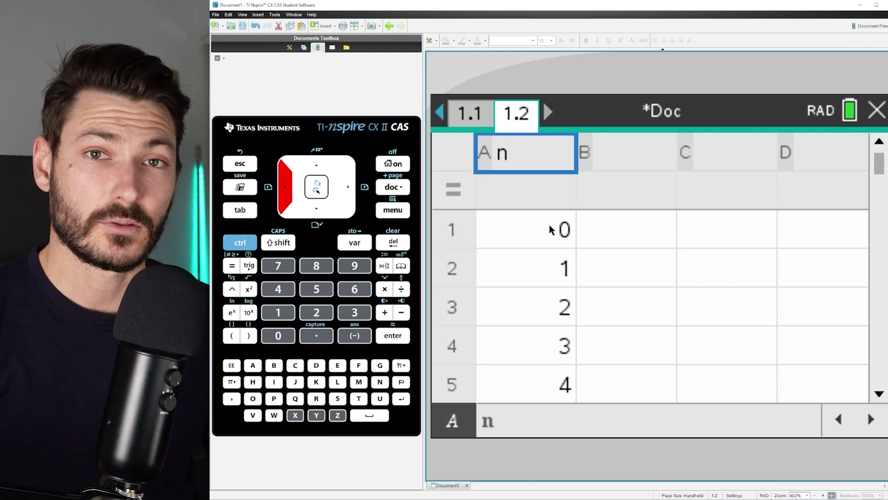
# - Name column B 'bin'
pyautogui.click(625, 154)
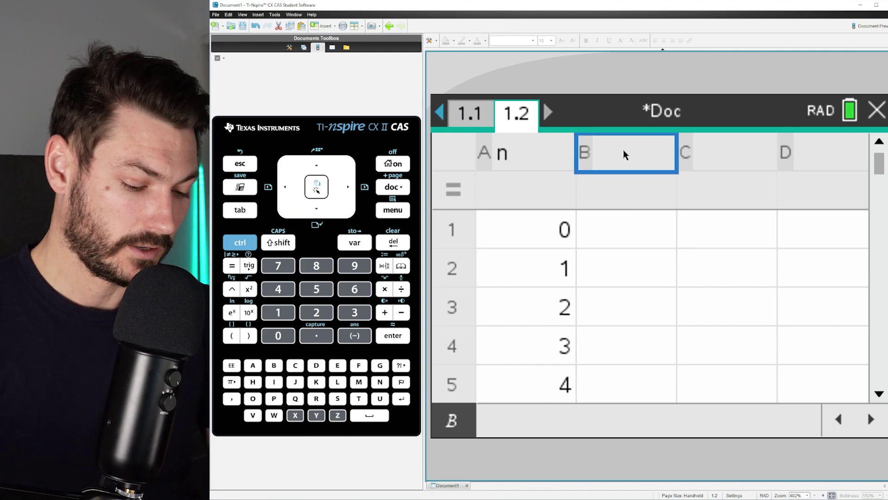
pyautogui.write('bin')
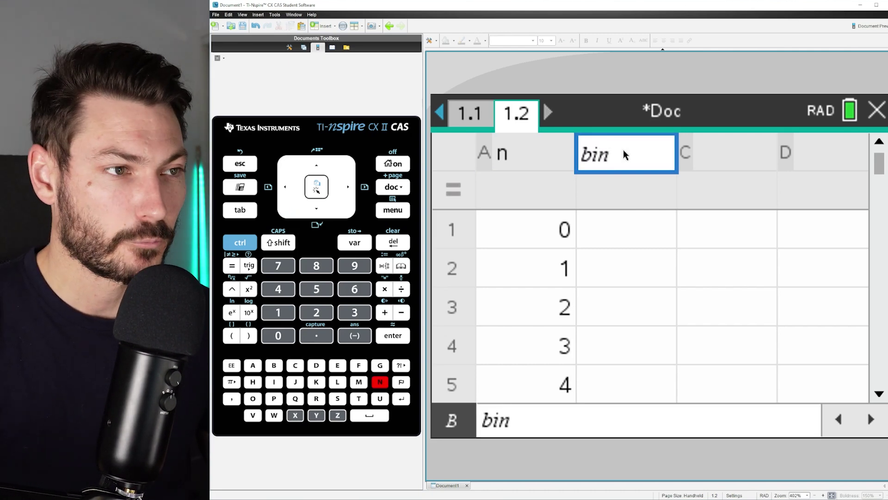
pyautogui.press('Down')
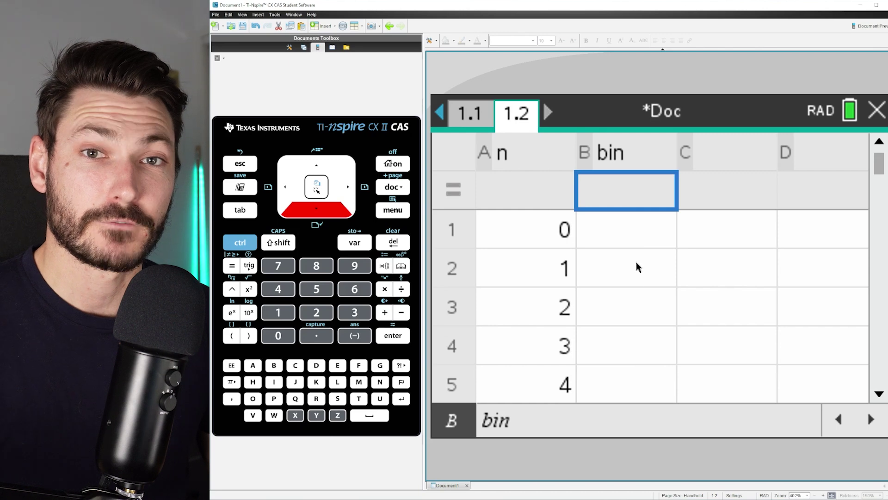
# - Enter the column formula binompdf(30,0.4) to compute bin's probabilities
pyautogui.write('bin')
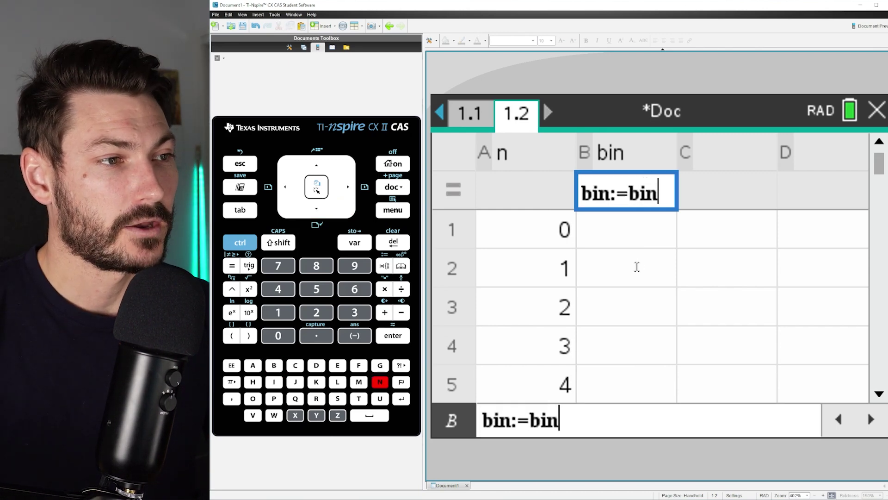
pyautogui.write('ompdf(')
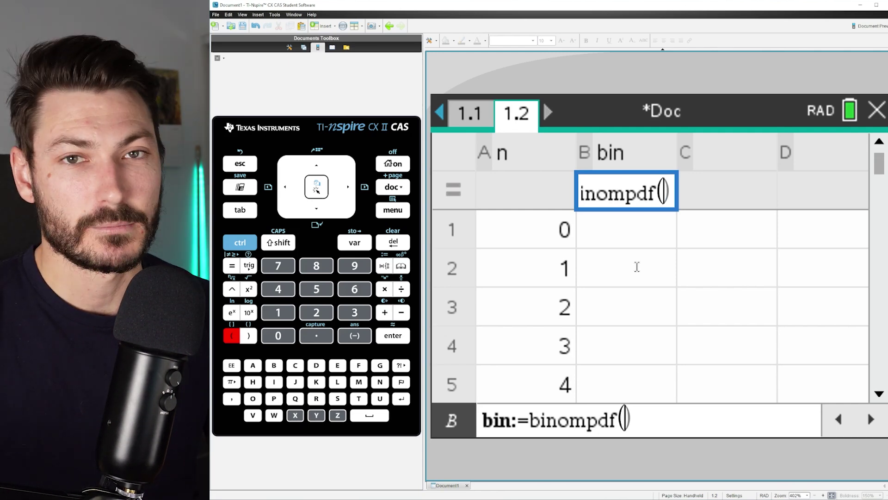
pyautogui.write('30,0')
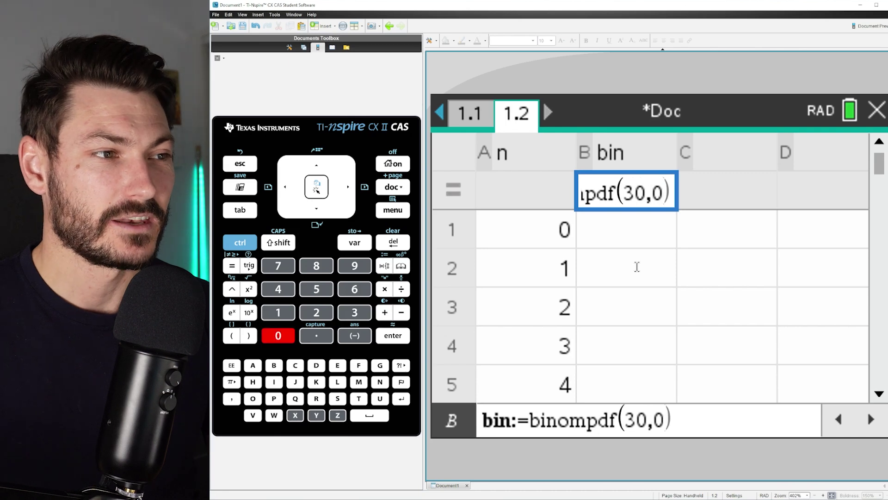
pyautogui.write('.4')
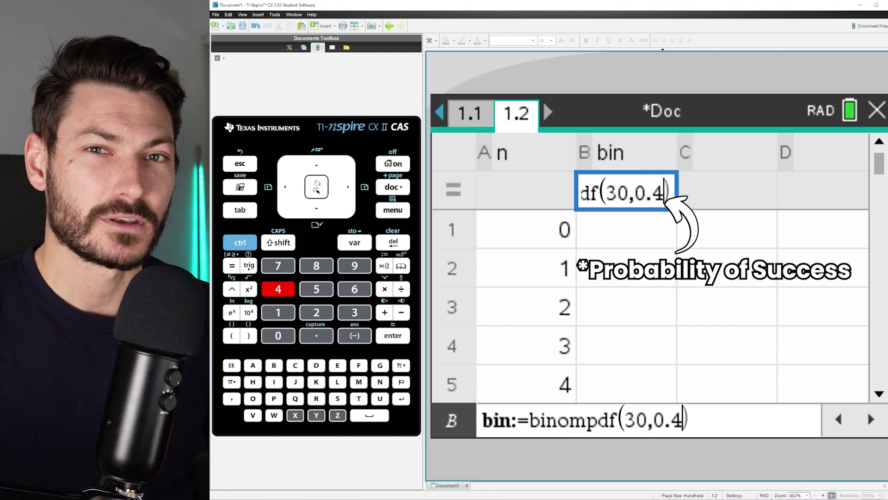
pyautogui.write(')')
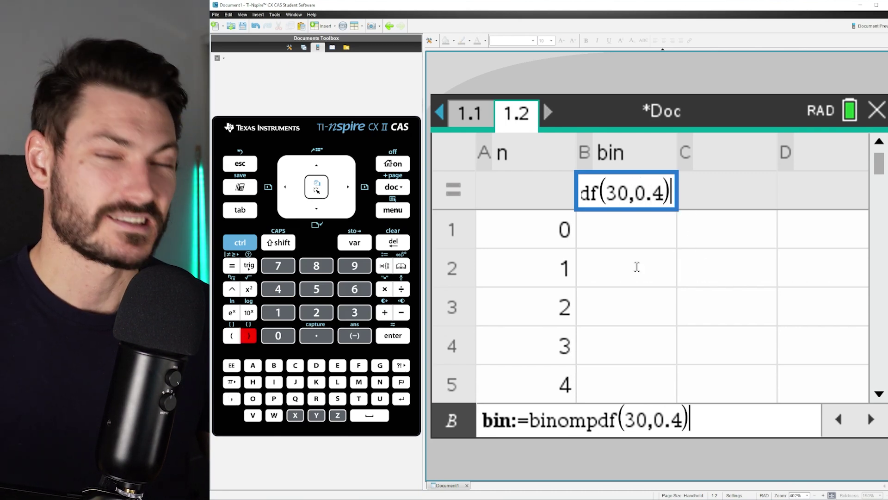
pyautogui.press('Return')
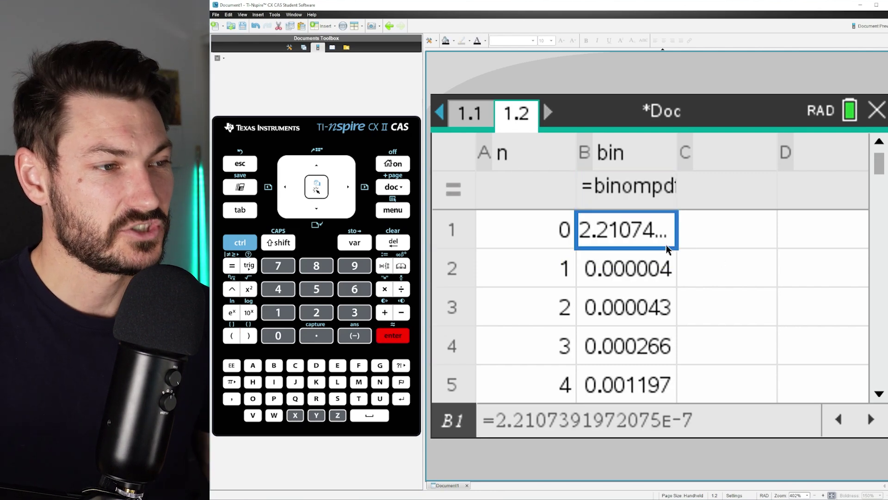
pyautogui.press('Right')
pyautogui.press('Down')
pyautogui.press('Left')
pyautogui.press('Down')
pyautogui.press('Down')
pyautogui.press('Down')
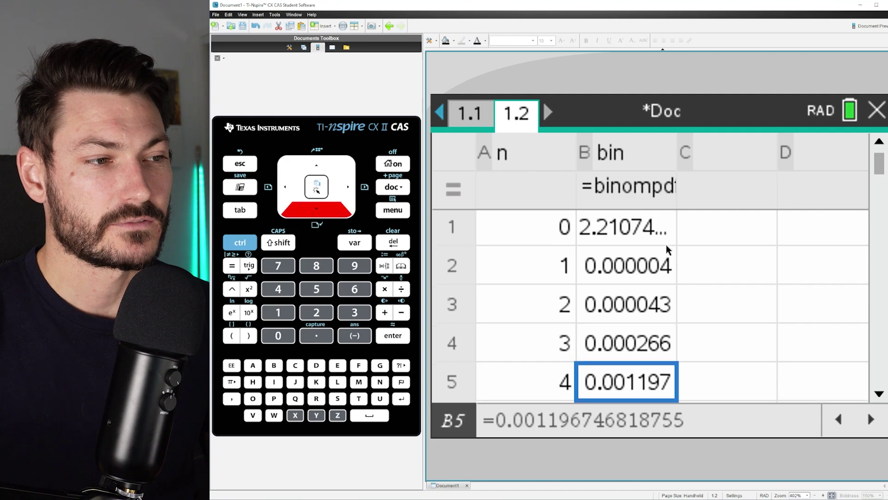
pyautogui.press('Left')
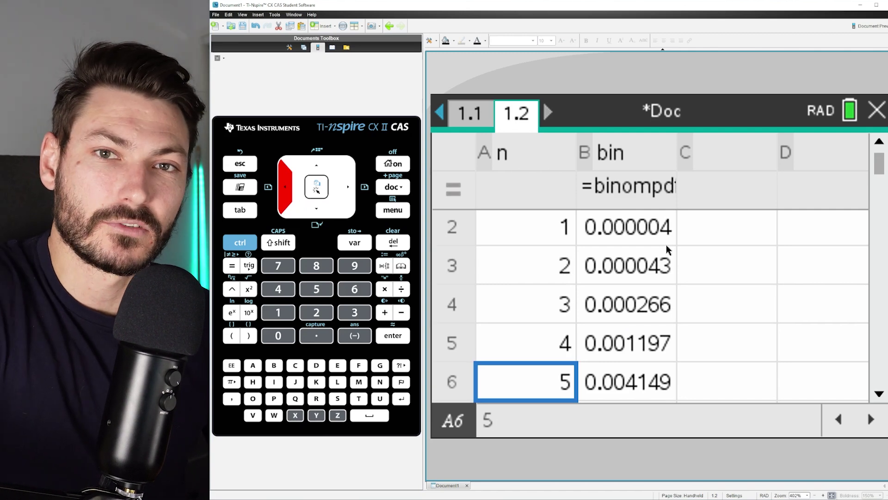
pyautogui.press('Right')
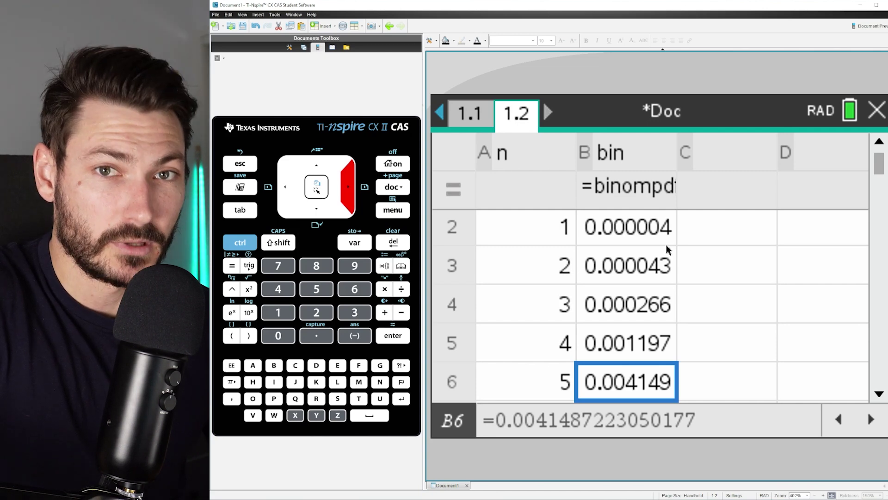
pyautogui.press('Left')
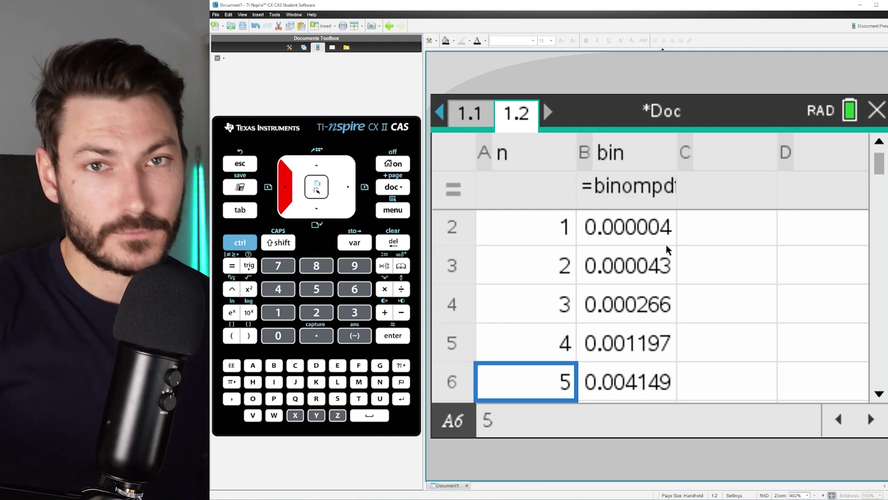
pyautogui.press('Up')
pyautogui.press('Up')
pyautogui.press('Up')
pyautogui.press('Up')
pyautogui.press('Up')
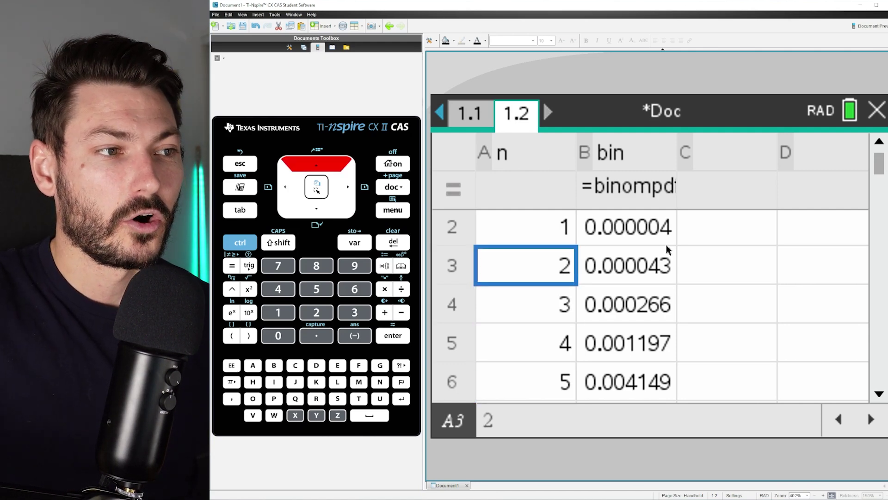
pyautogui.press('Right')
pyautogui.press('Up')
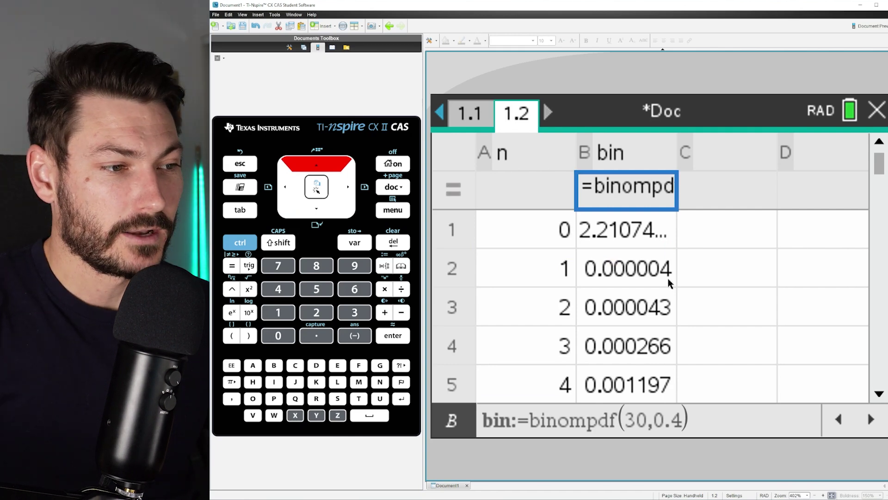
# - Change the bin formula to binompdf(30,0.05) and confirm overwriting the column
pyautogui.click(668, 418)
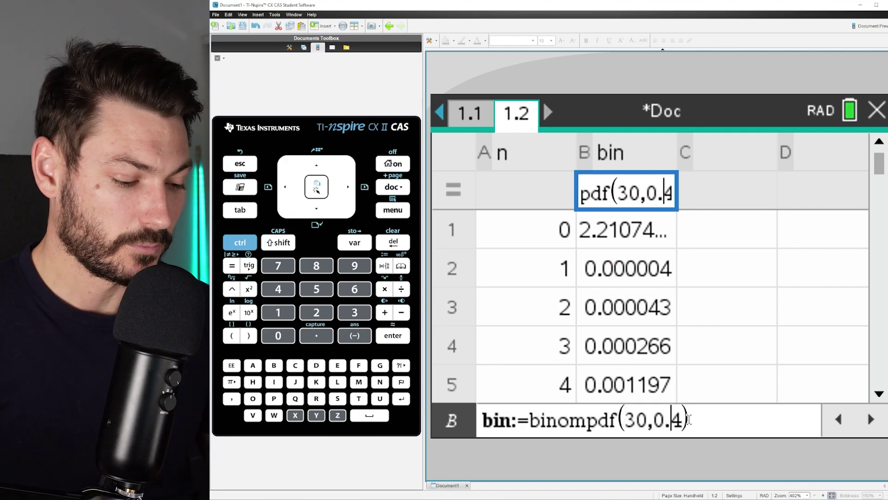
pyautogui.press('Right')
pyautogui.press('BackSpace')
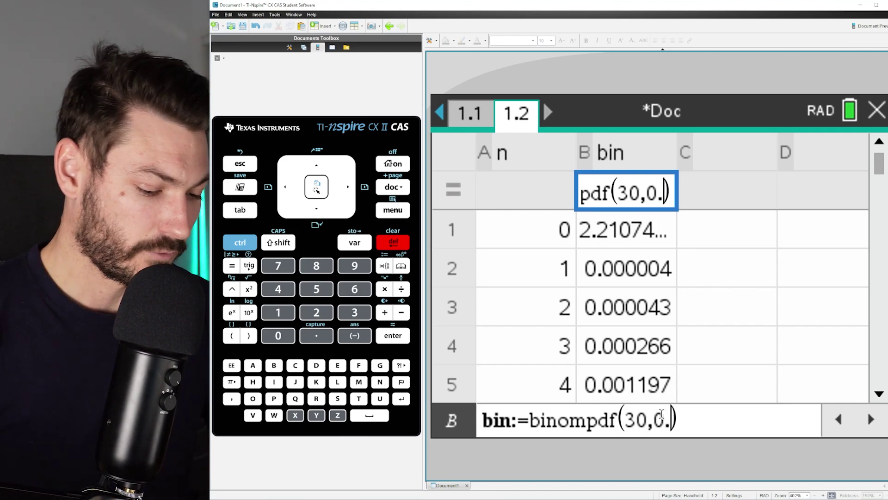
pyautogui.write('05')
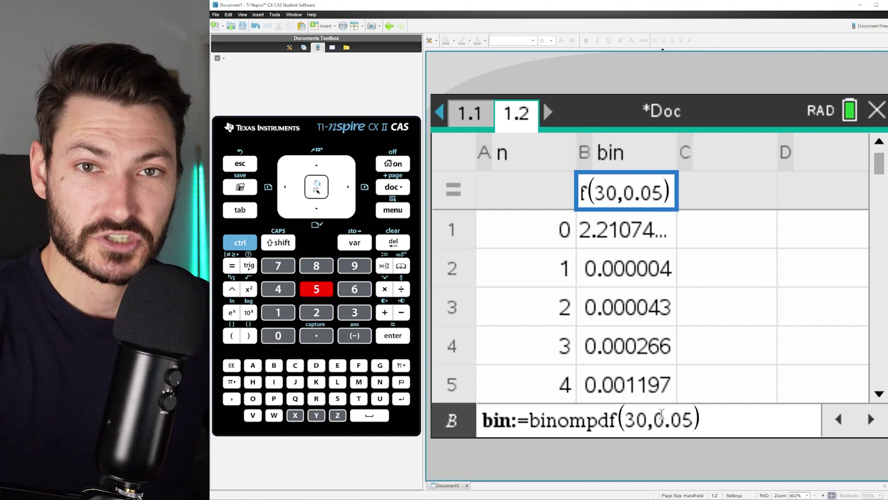
pyautogui.press('Return')
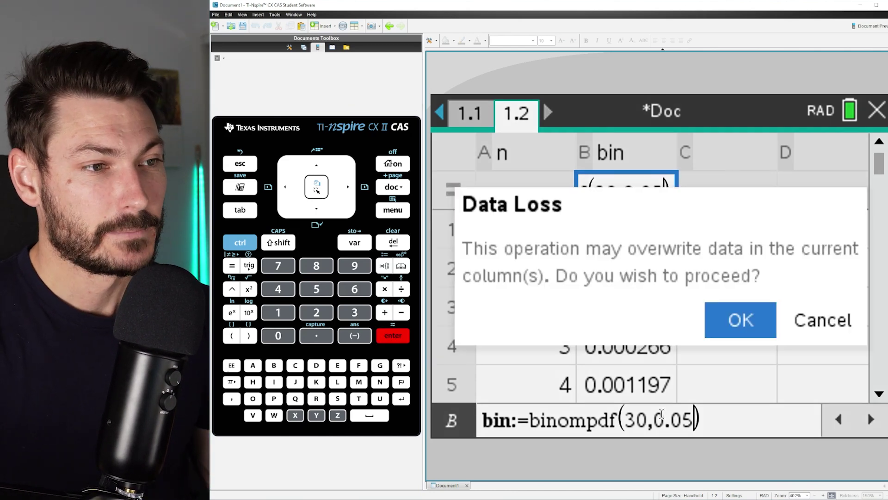
pyautogui.click(719, 321)
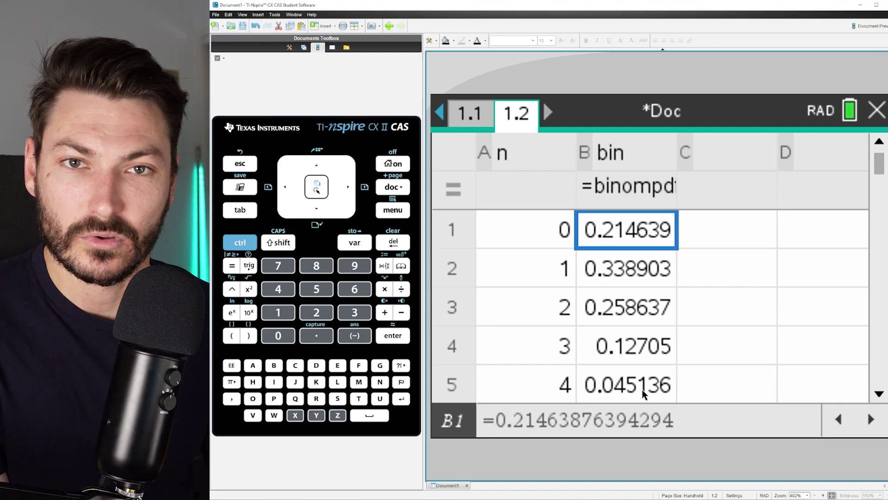
# - Restore the bin formula to binompdf(30,0.40) and confirm overwriting the column
pyautogui.click(653, 190)
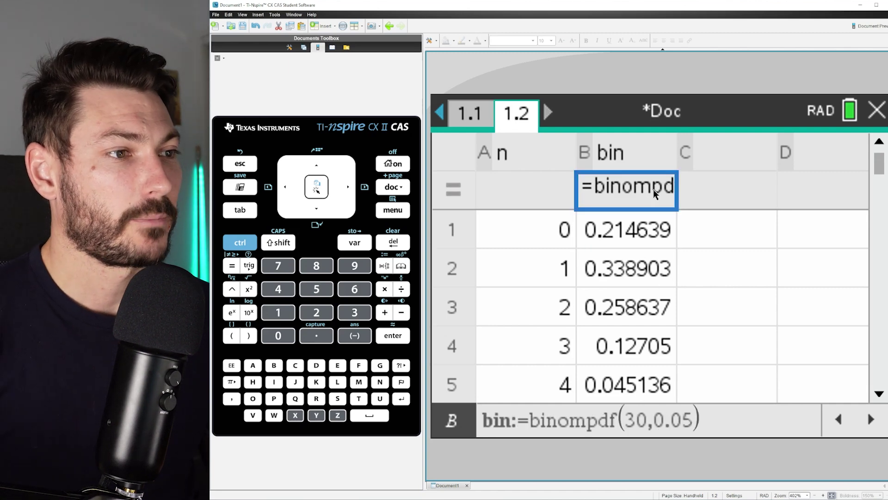
pyautogui.click(689, 428)
pyautogui.press('BackSpace')
pyautogui.press('BackSpace')
pyautogui.write('40')
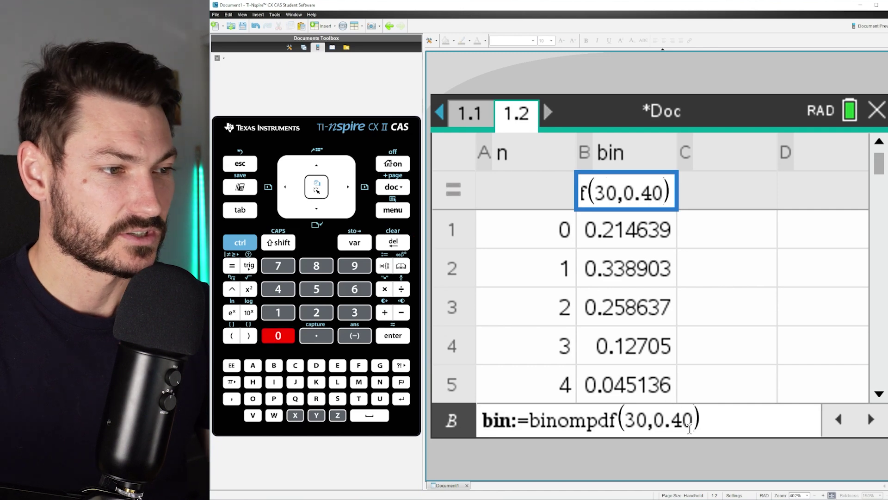
pyautogui.press('Return')
pyautogui.click(728, 322)
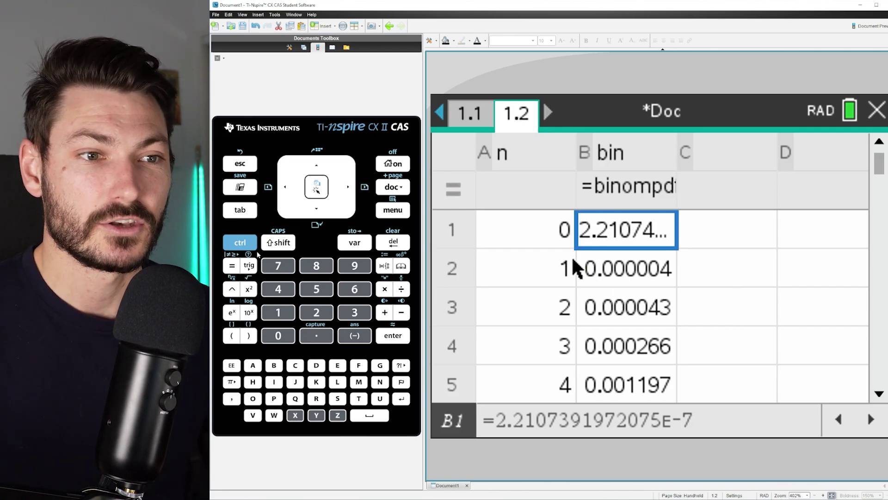
# - Add a Data & Statistics page with n on the horizontal axis
pyautogui.hotkey('ctrl', 'i')
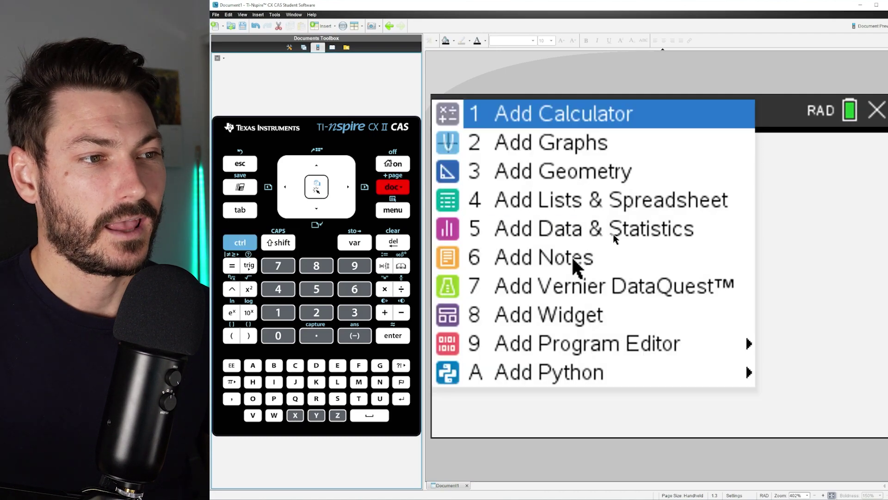
pyautogui.click(709, 234)
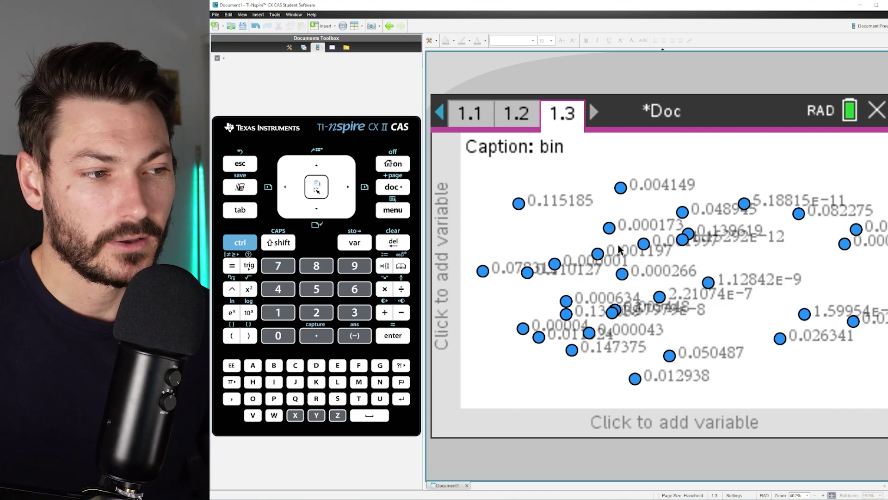
pyautogui.click(639, 422)
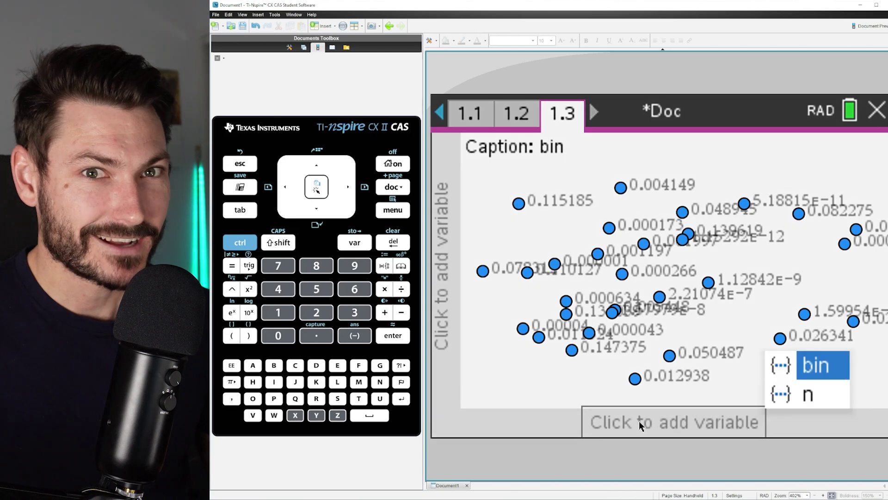
pyautogui.click(815, 403)
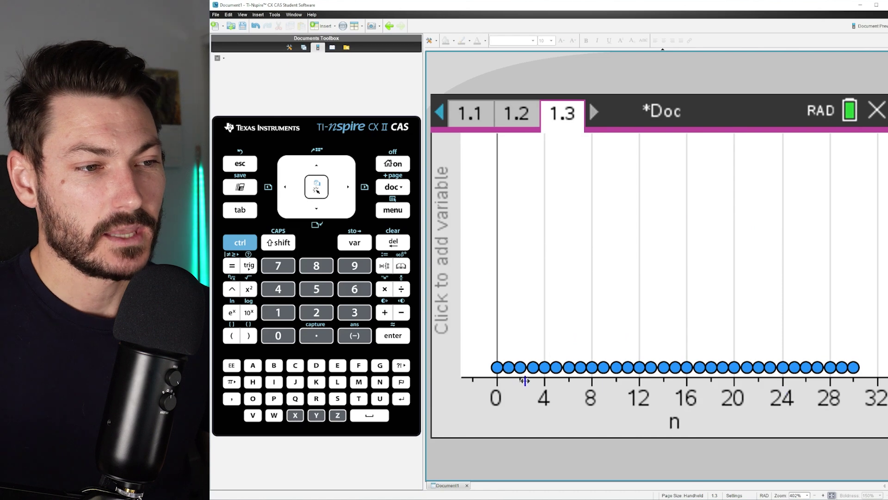
# - Put bin on the vertical axis and read point values, peaking at (12, 0.147375)
pyautogui.click(439, 235)
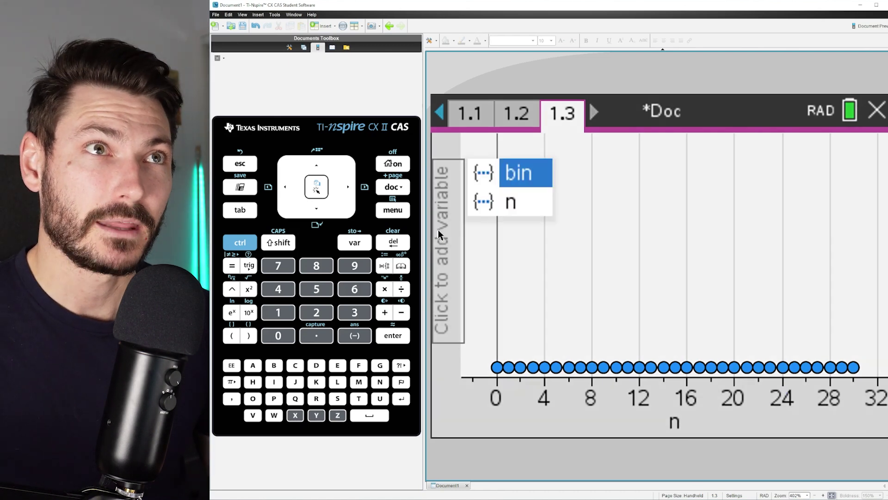
pyautogui.click(532, 174)
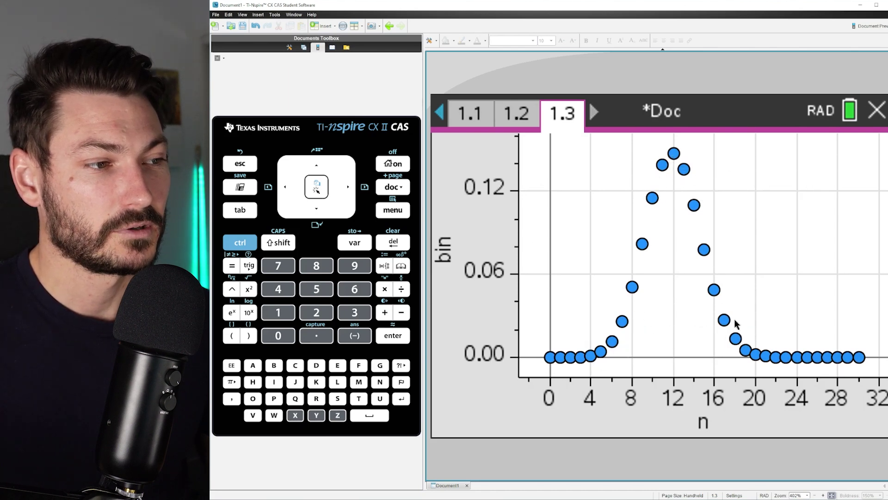
pyautogui.moveTo(827, 357)
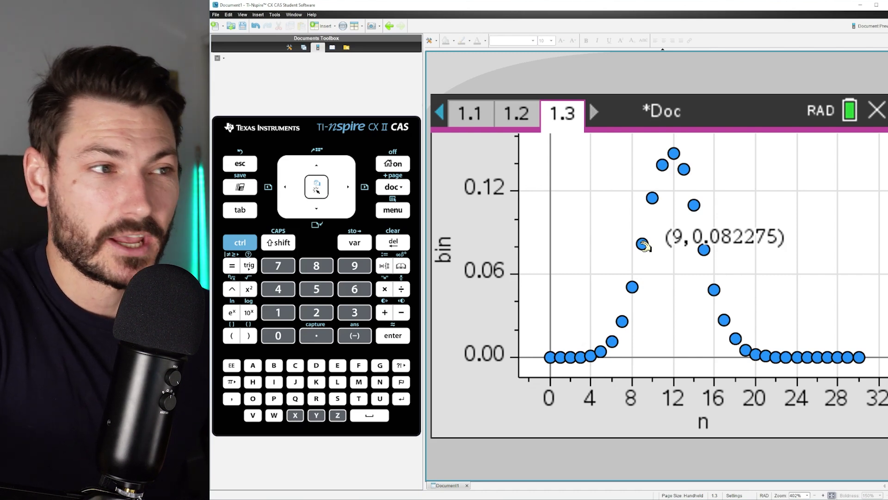
pyautogui.moveTo(675, 153)
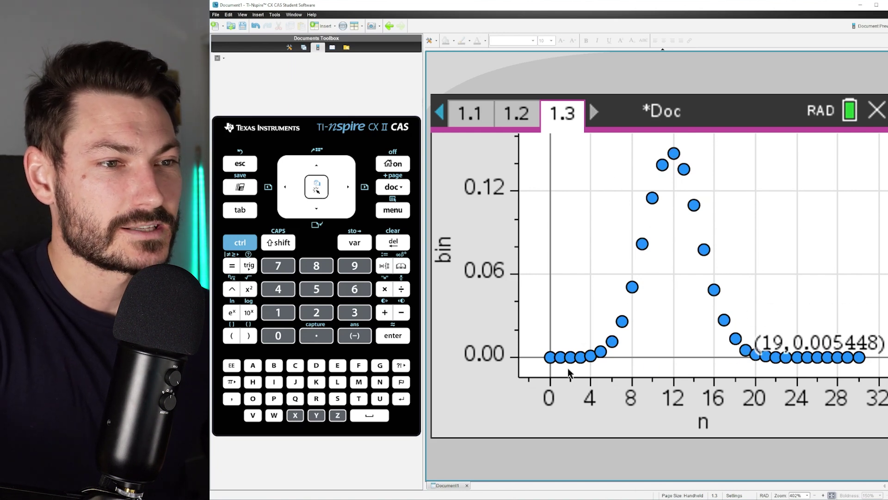
# - Turn on Connect Data Points in the plot properties to join the bin points
pyautogui.click(392, 212)
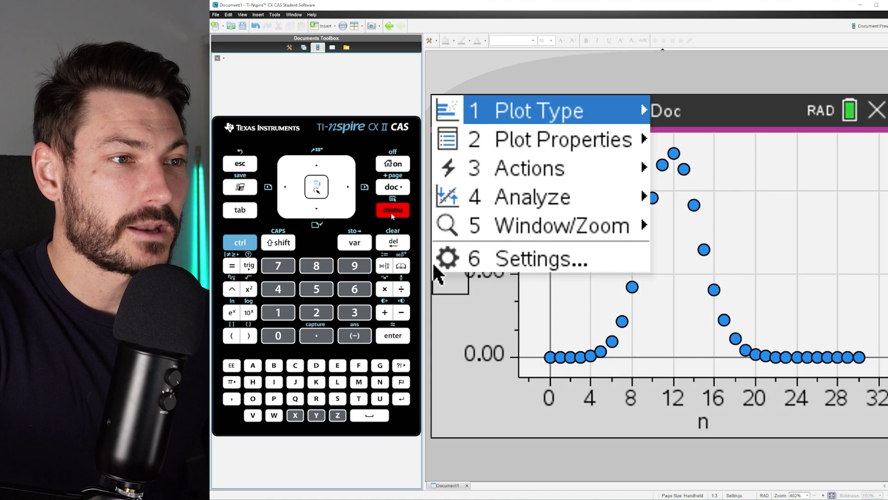
pyautogui.click(511, 197)
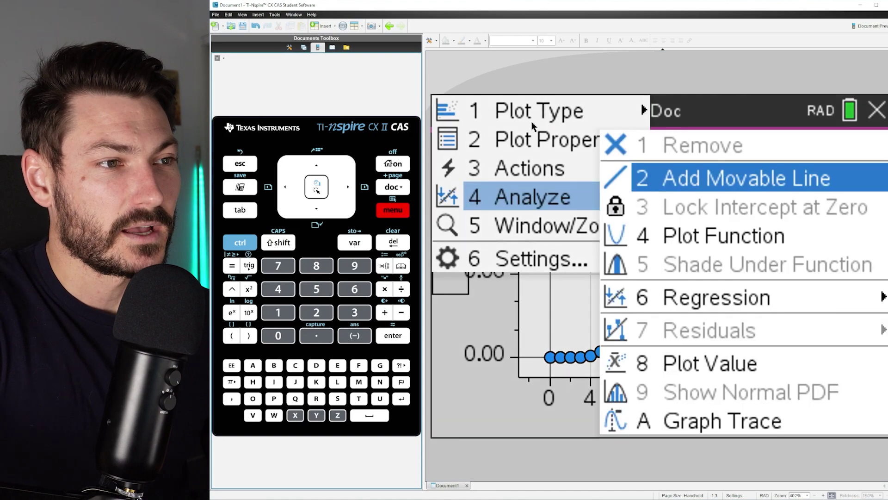
pyautogui.click(530, 141)
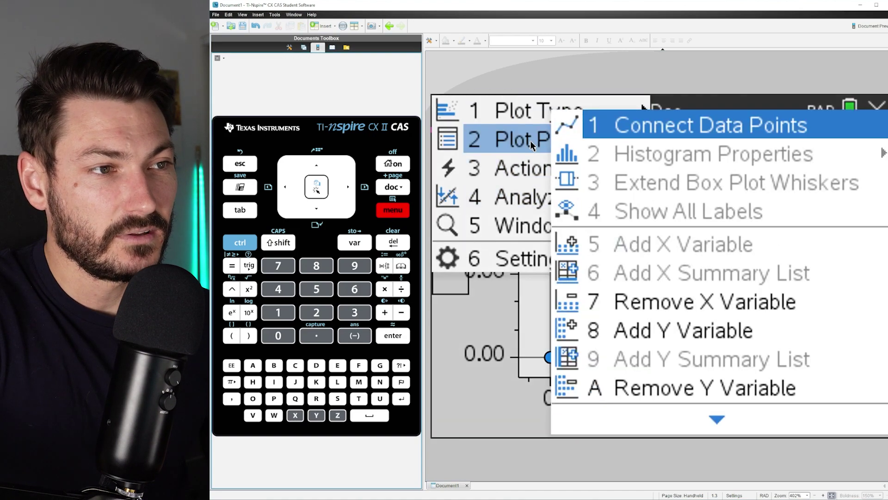
pyautogui.click(695, 124)
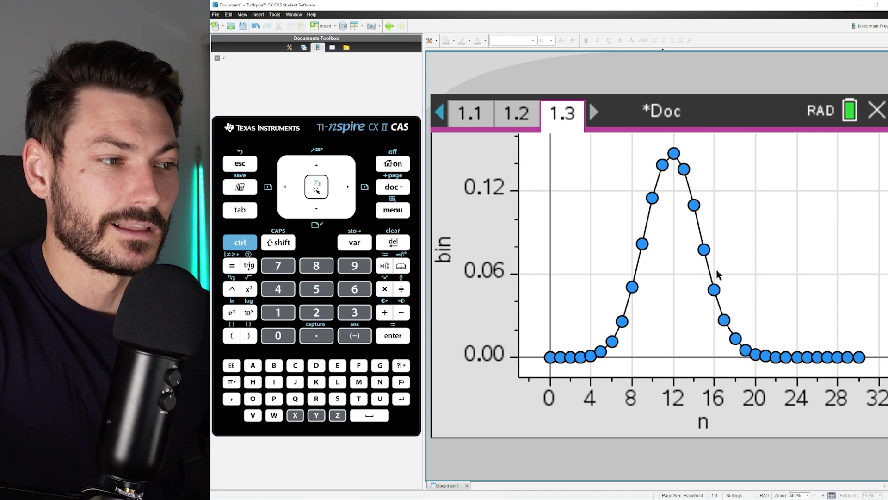